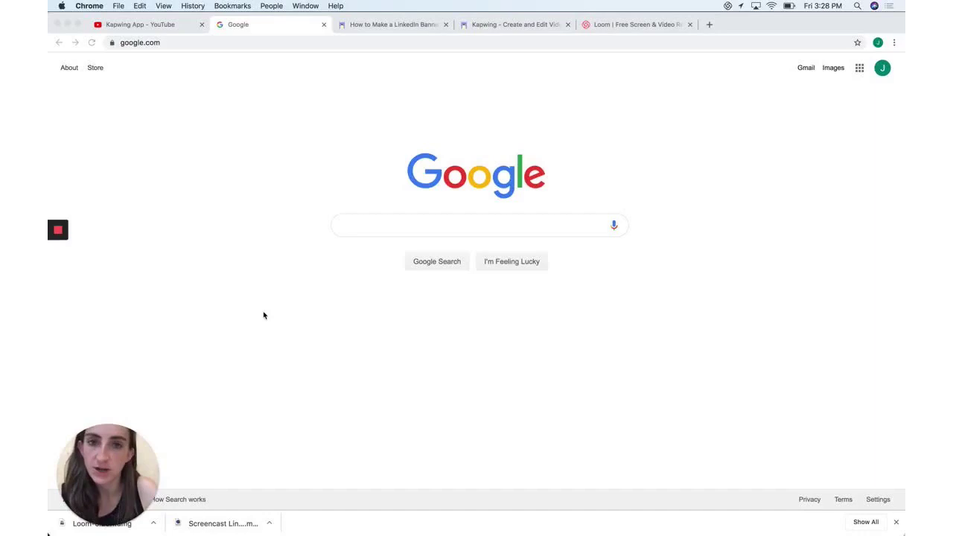
- Search Google for 'kapwing' and open the Kapwing site's My Workspace page
click(369, 229)
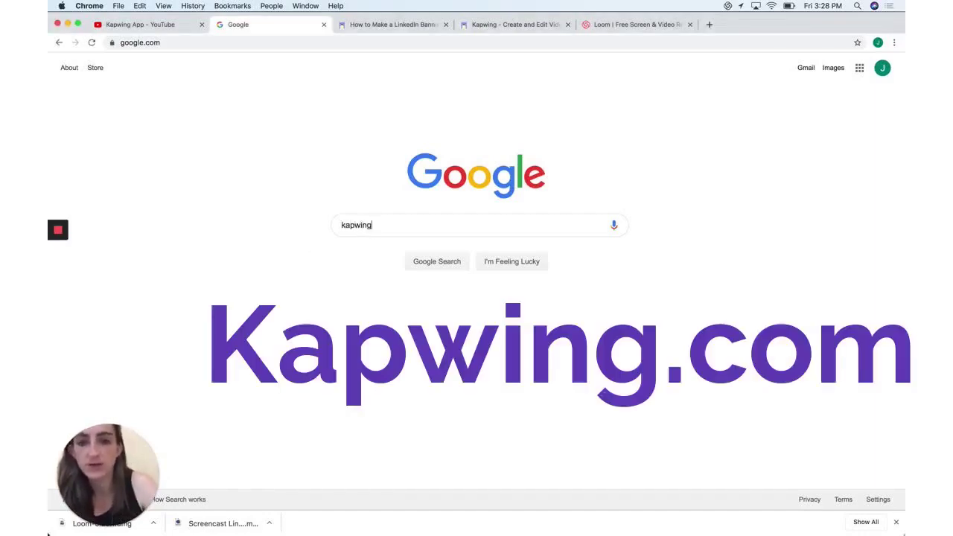
key(Return)
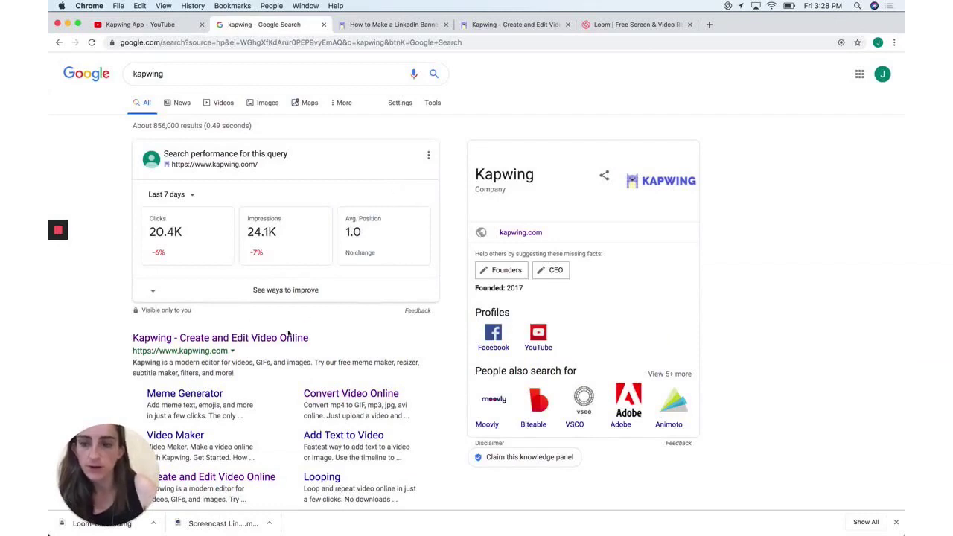
click(291, 338)
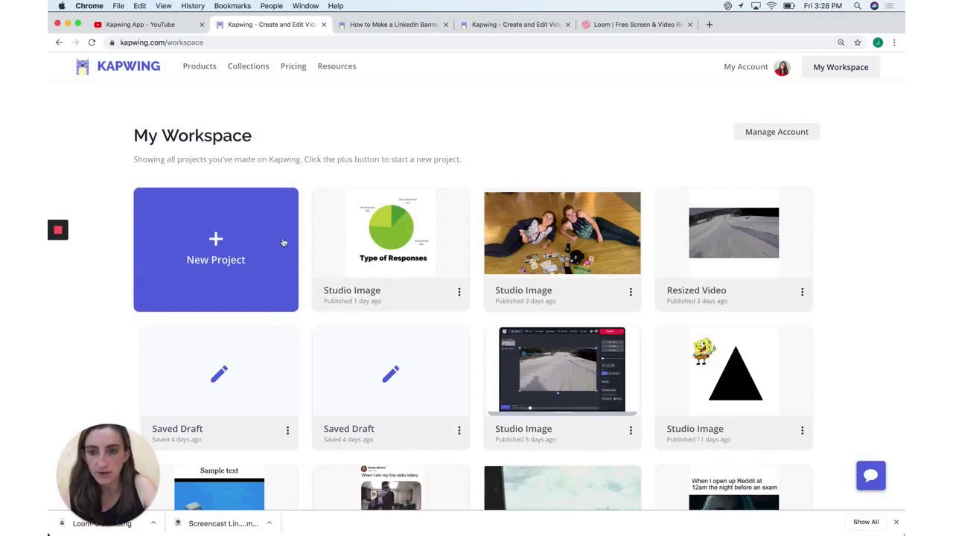
- Start a new Studio project from a blank white 1:1 canvas
click(231, 241)
click(517, 172)
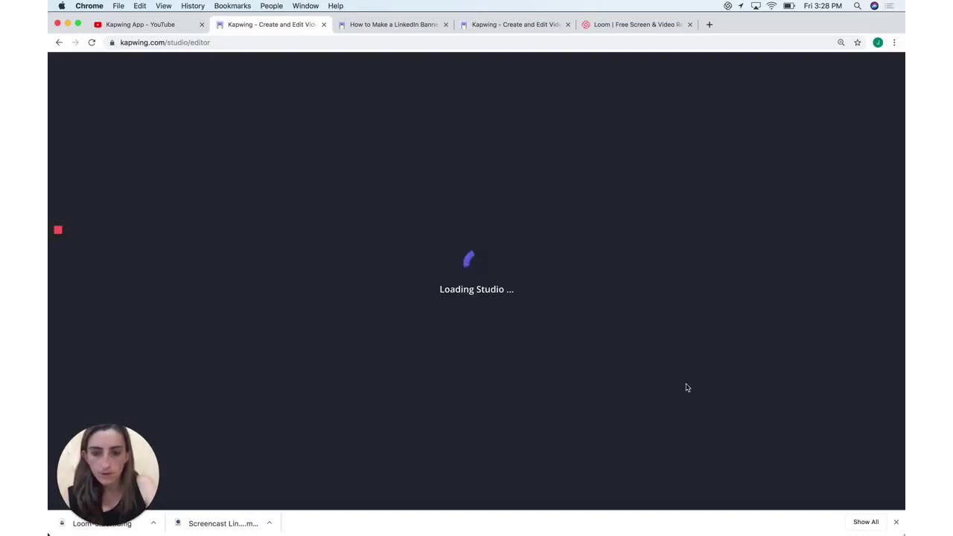
click(896, 522)
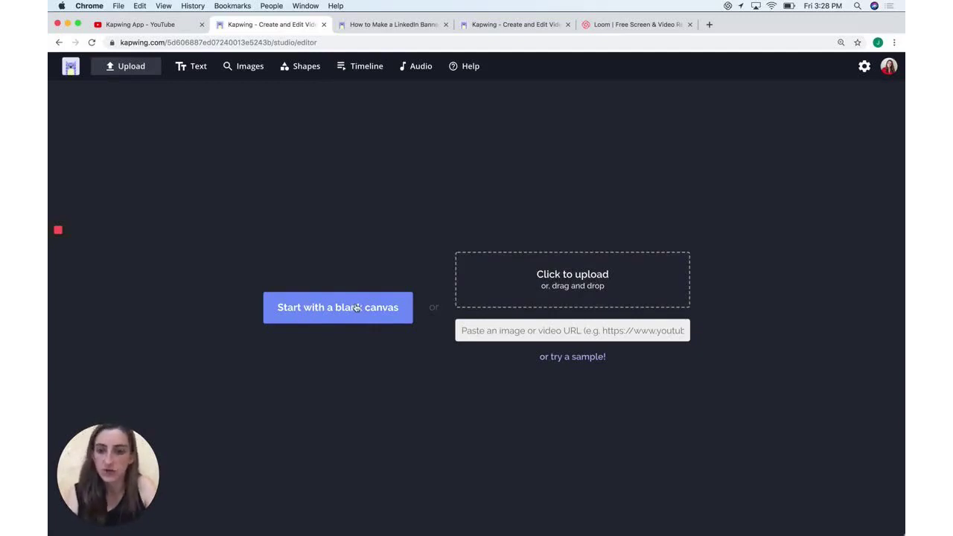
click(357, 307)
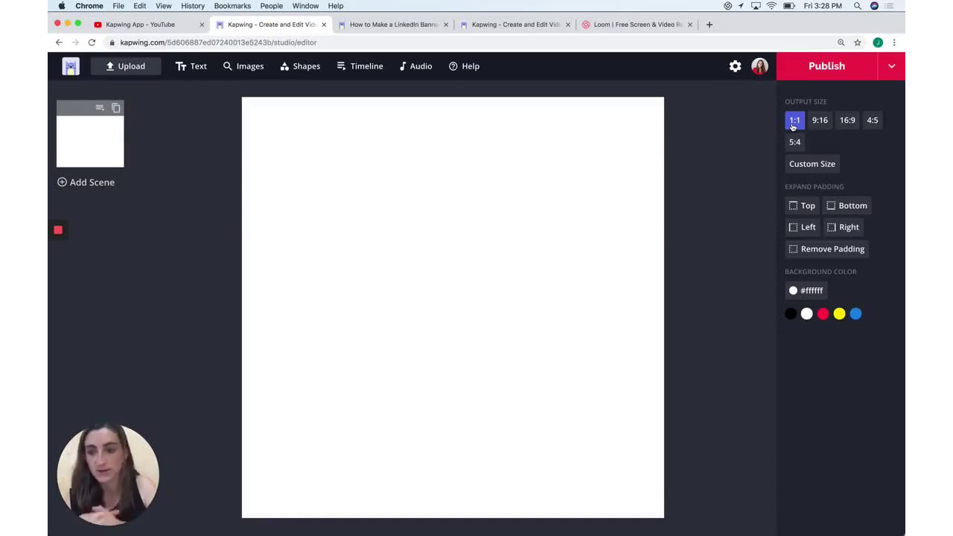
click(403, 26)
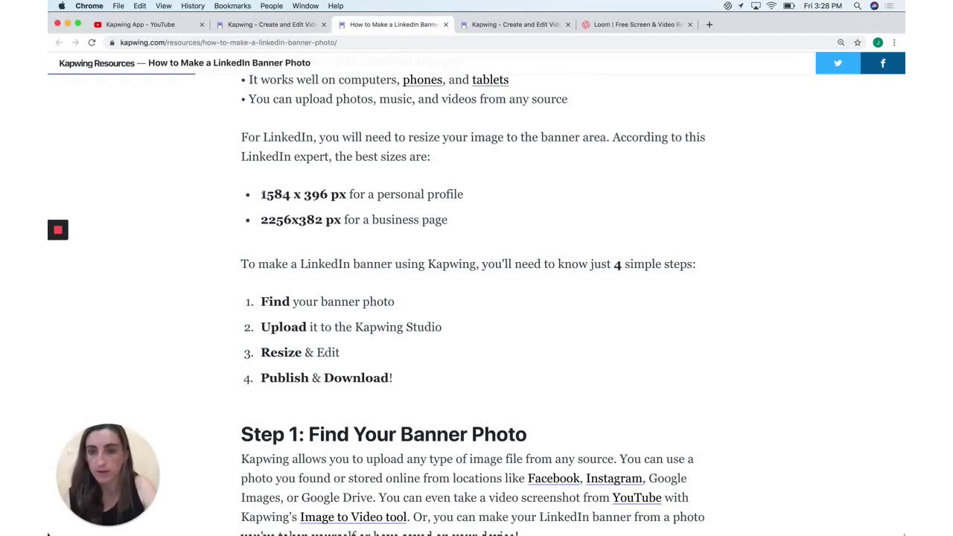
drag(261, 194, 292, 195)
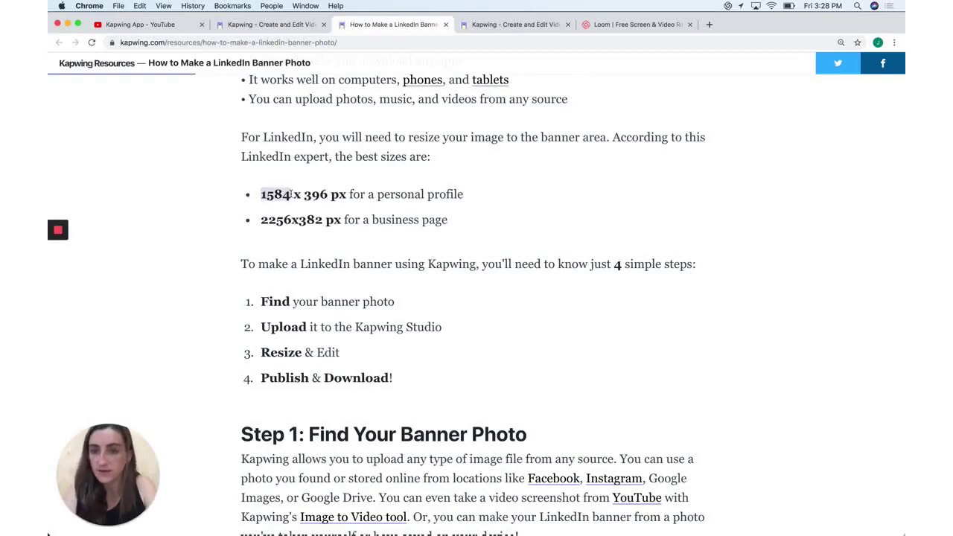
click(272, 28)
click(387, 25)
drag(304, 194, 330, 195)
click(327, 194)
click(289, 25)
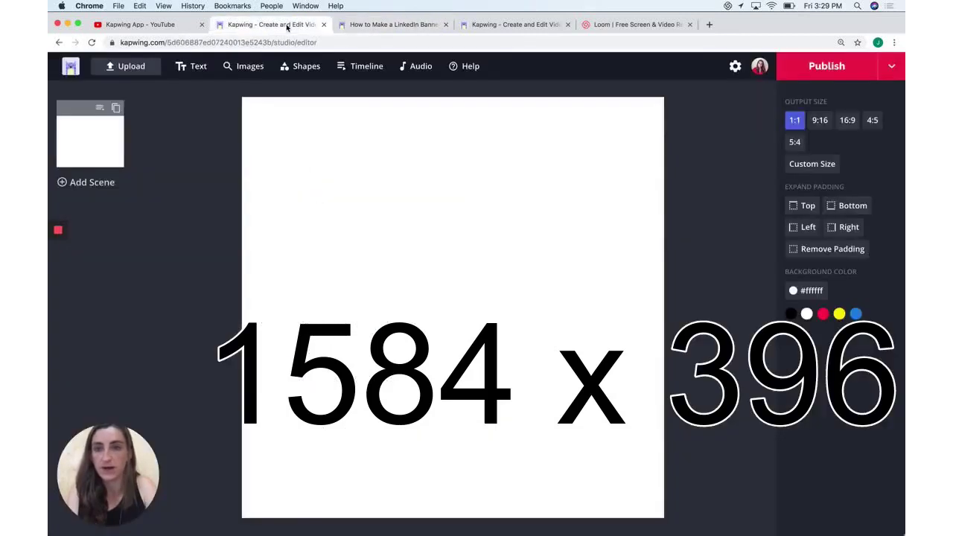
- Set a custom canvas size of 1584 width by 396 height
click(813, 165)
click(358, 252)
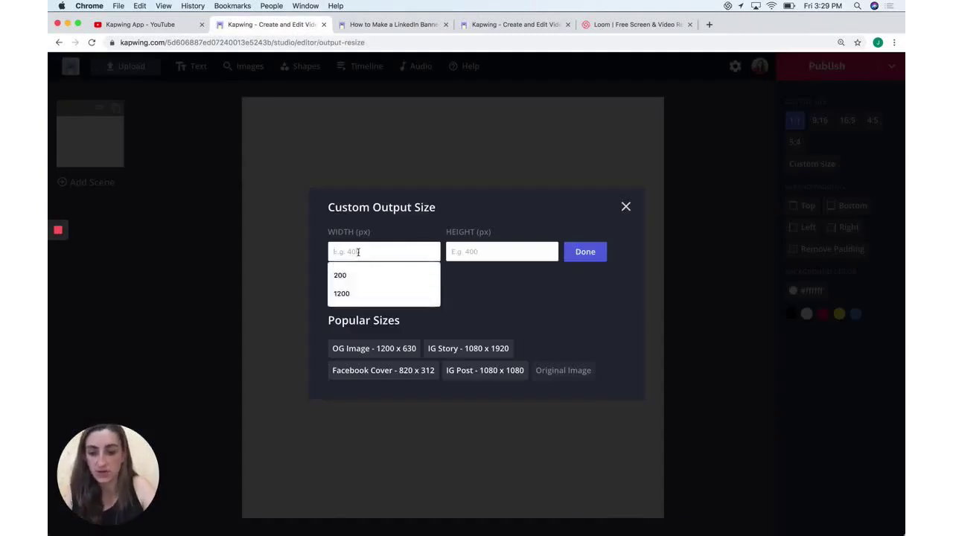
text(1584)
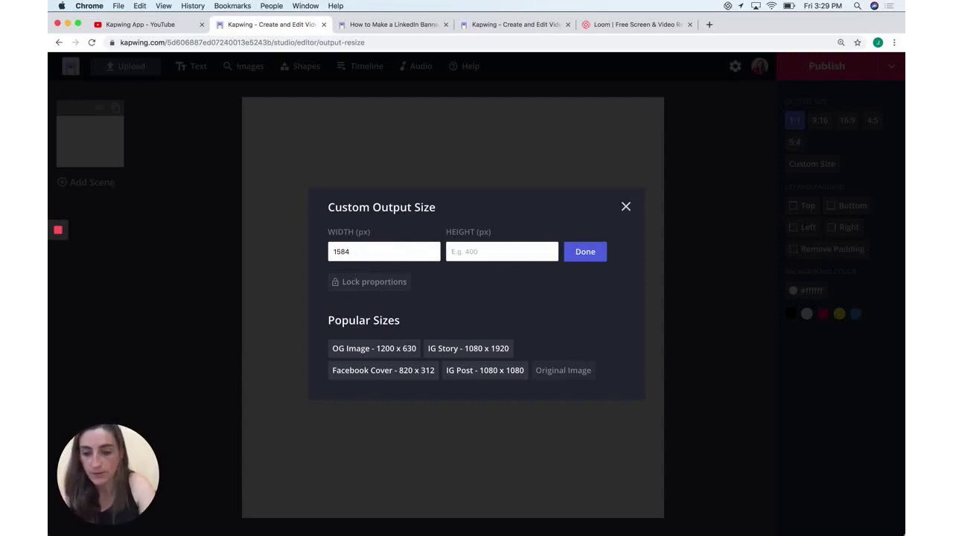
click(502, 252)
text(396)
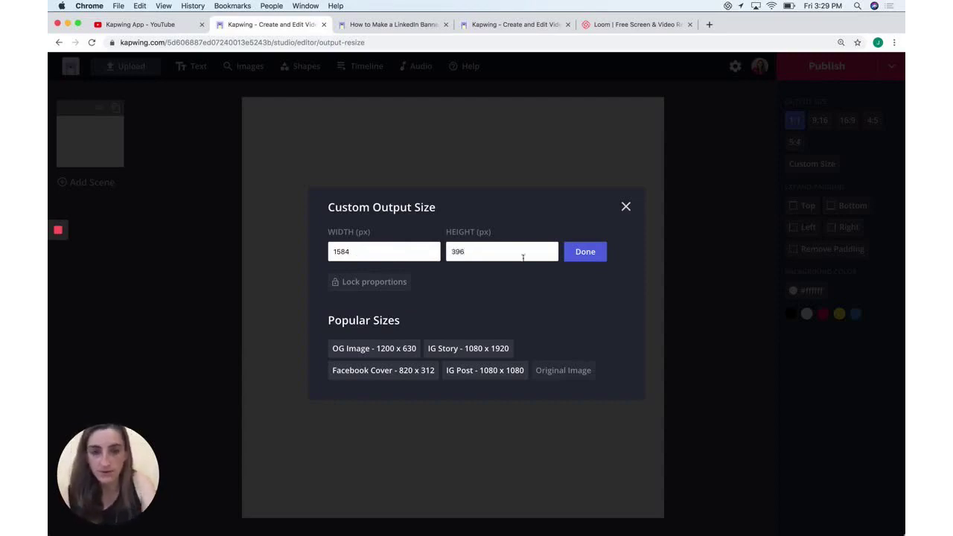
click(586, 254)
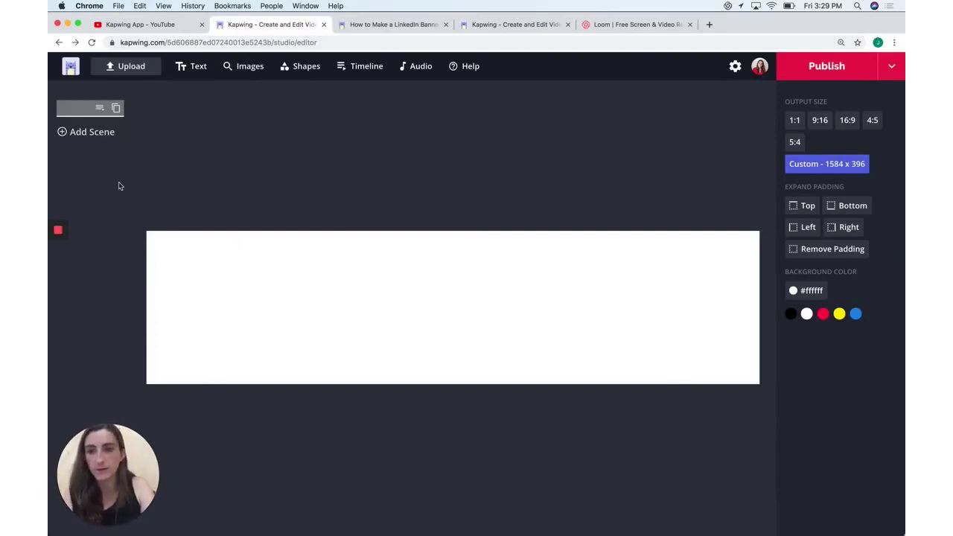
- Search images for 'mountains background' and add the green mountain picture
click(250, 66)
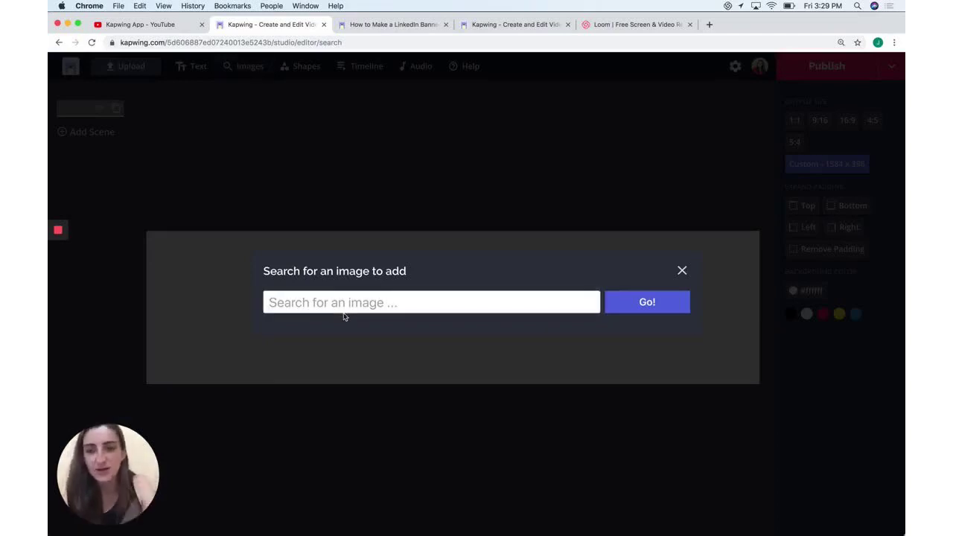
text(mountains)
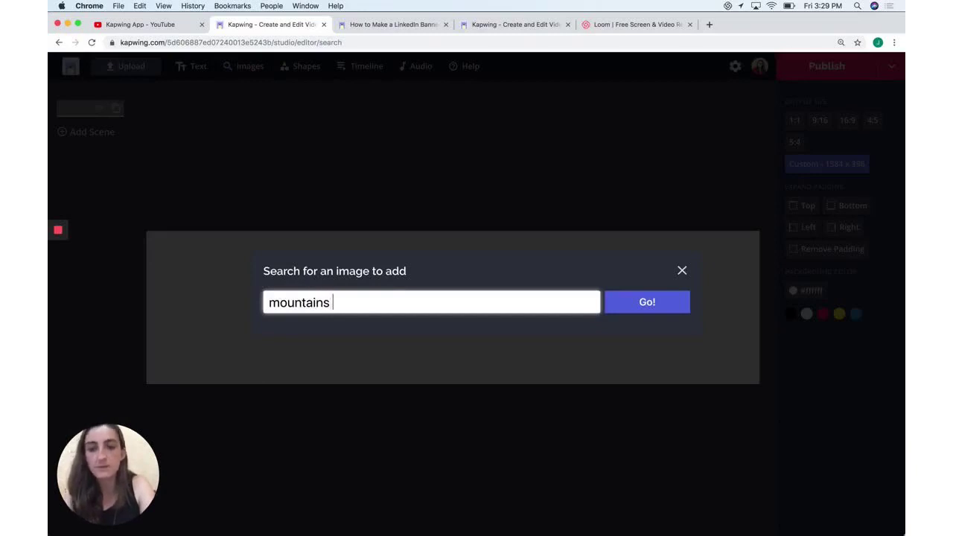
text( background)
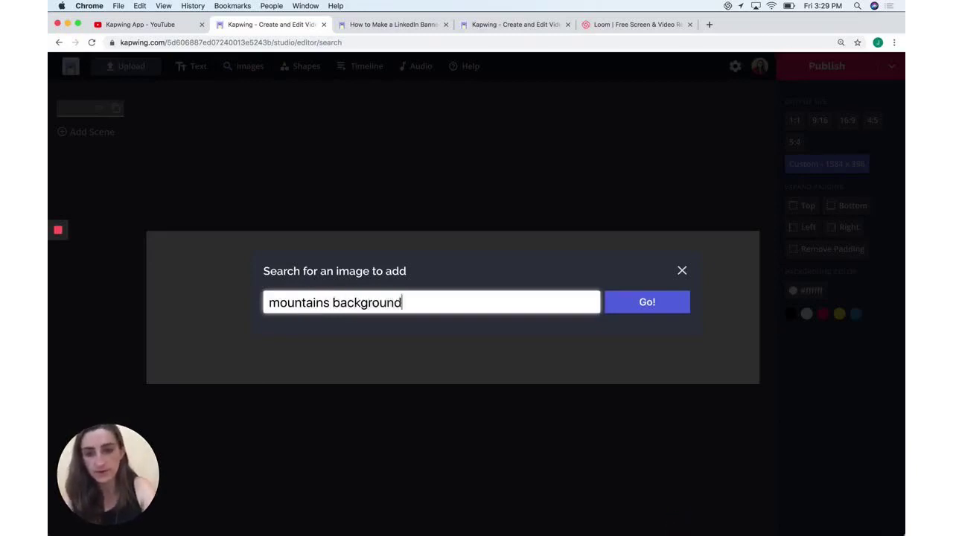
key(Return)
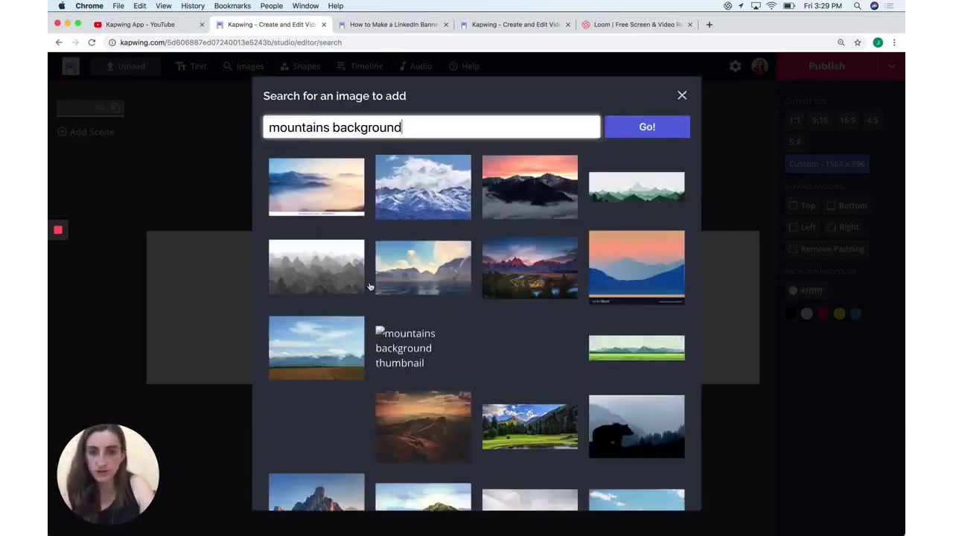
scroll(342, 342, down, 4)
scroll(342, 341, down, 4)
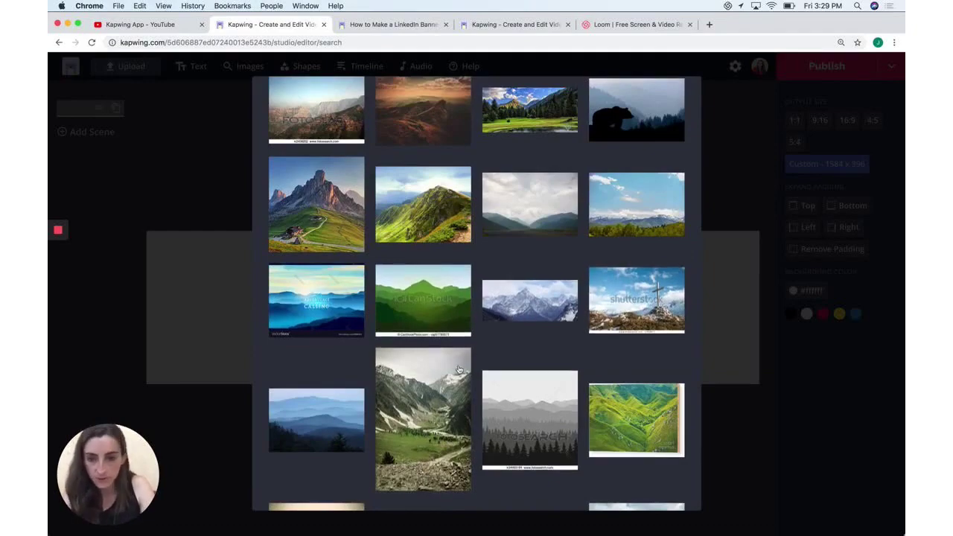
scroll(457, 368, down, 4)
scroll(590, 353, up, 12)
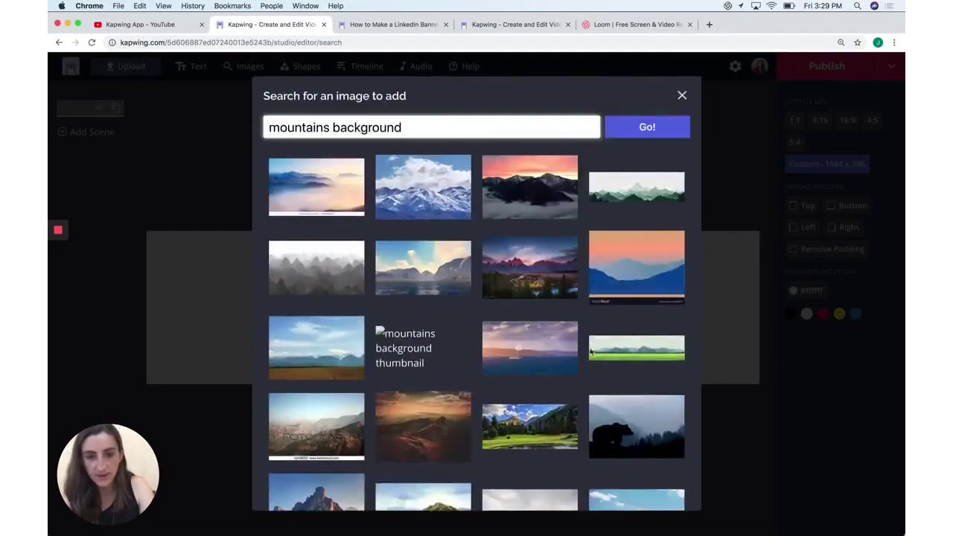
click(642, 199)
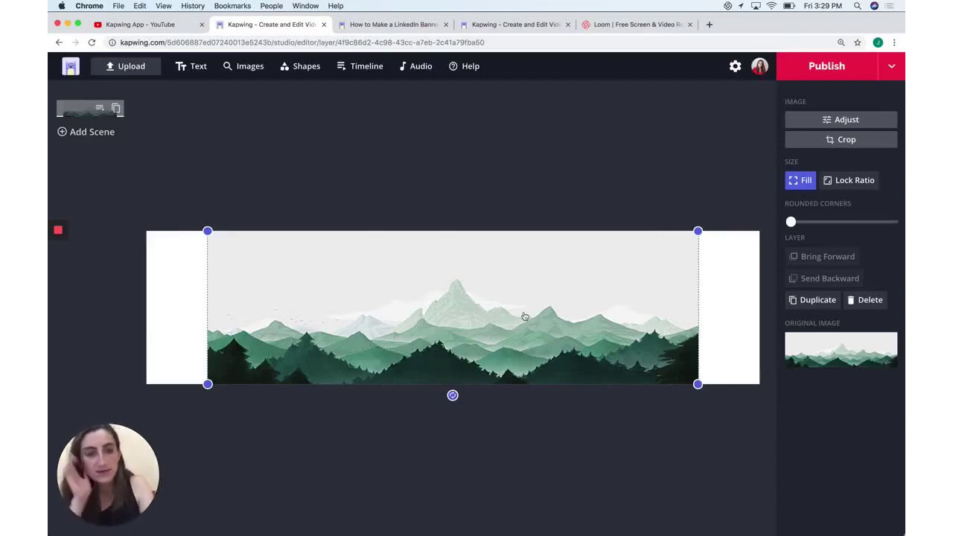
- Align the mountain image to the left edge and stretch it across the banner
drag(566, 301, 506, 295)
click(506, 297)
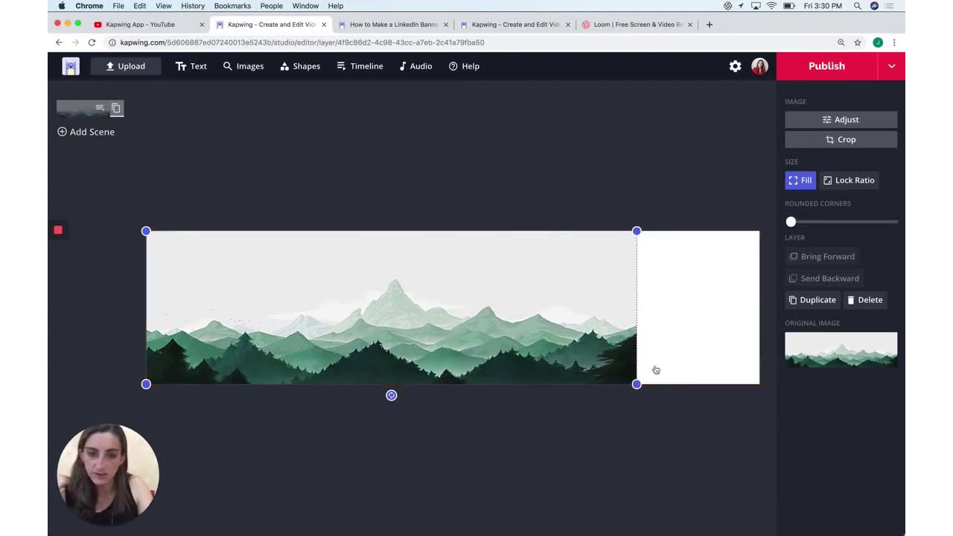
drag(637, 384, 759, 383)
click(643, 447)
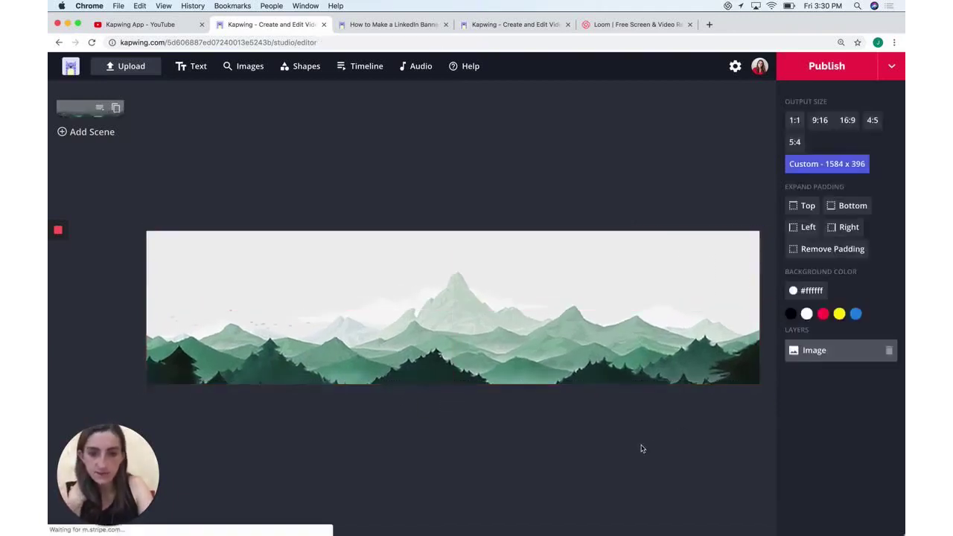
click(493, 315)
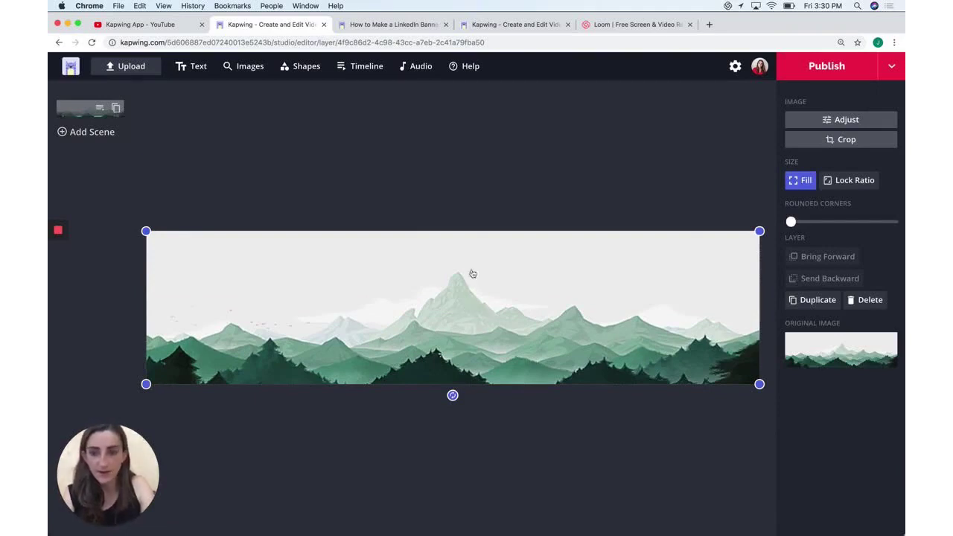
click(540, 182)
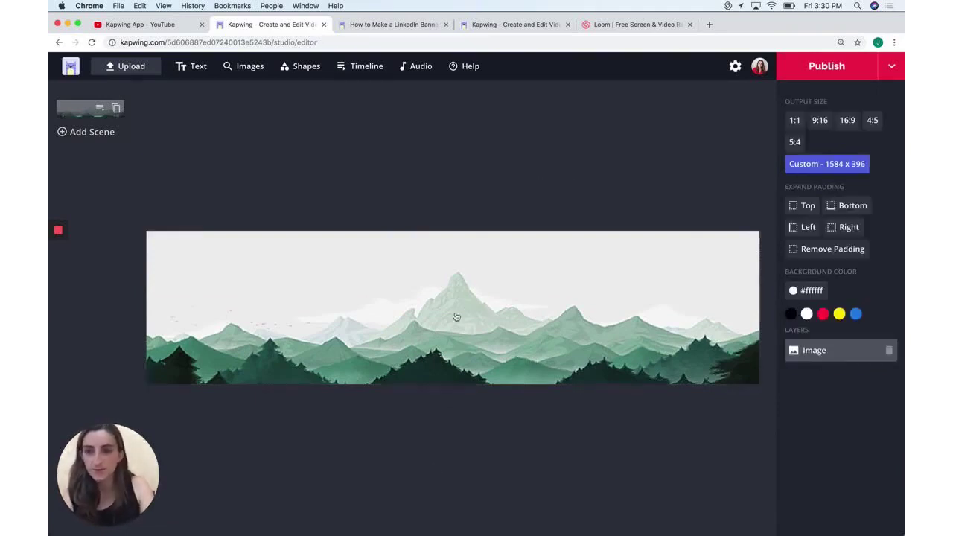
mouse_move(393, 530)
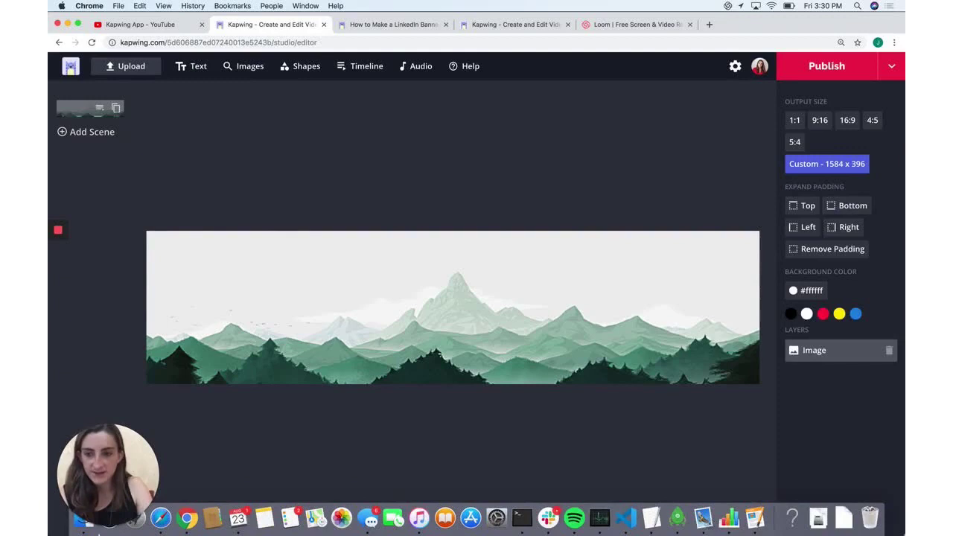
- Drag the Team Kapwing photo from Team Photos onto the banner's right side
click(77, 527)
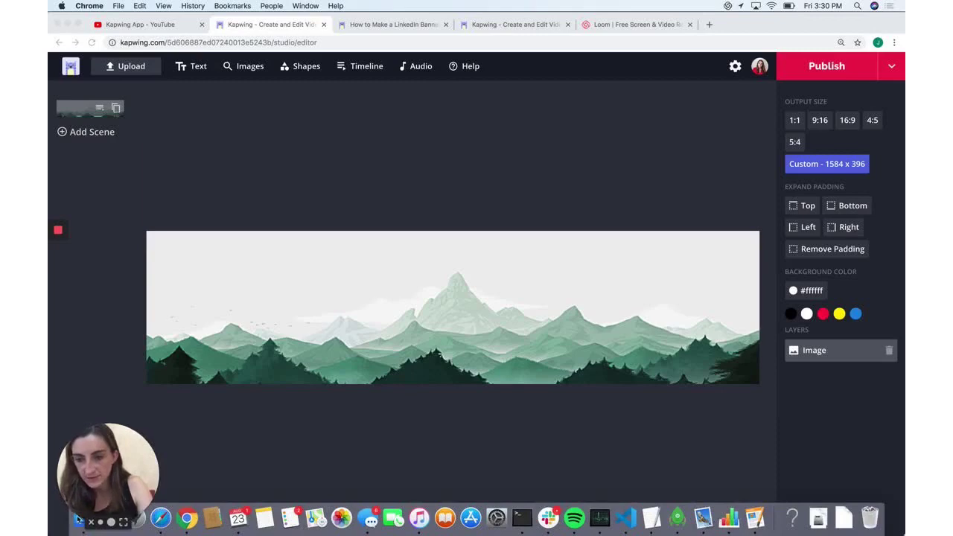
click(78, 520)
scroll(654, 301, down, 1)
click(642, 314)
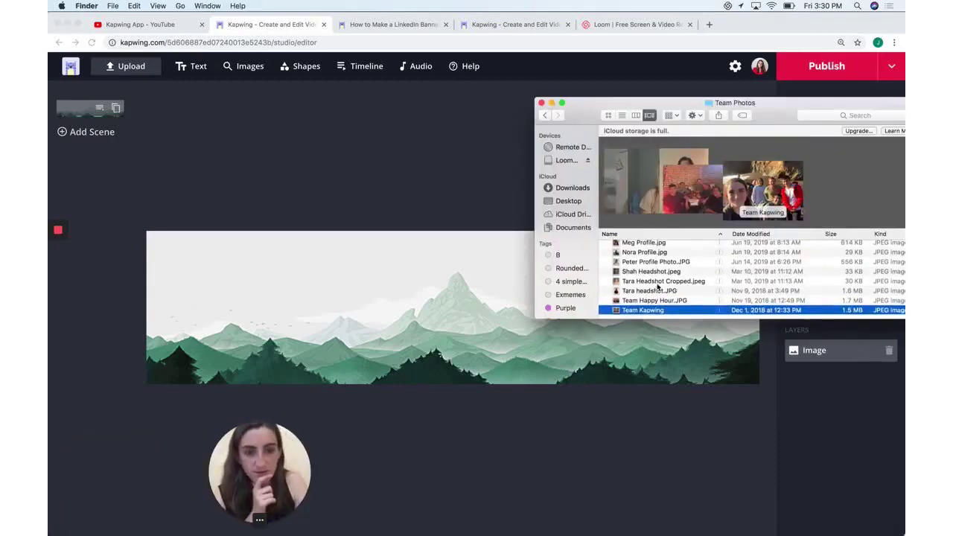
drag(643, 315, 377, 291)
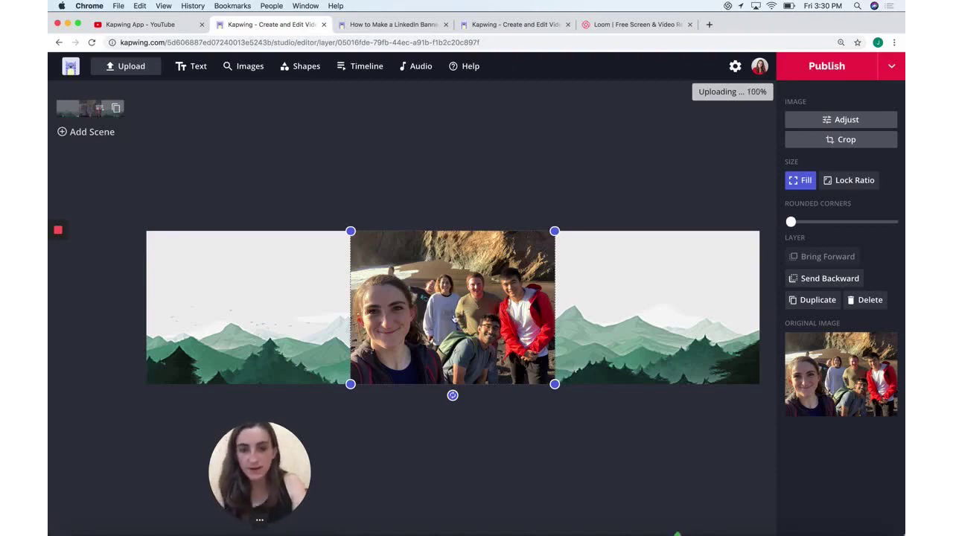
drag(455, 312, 693, 317)
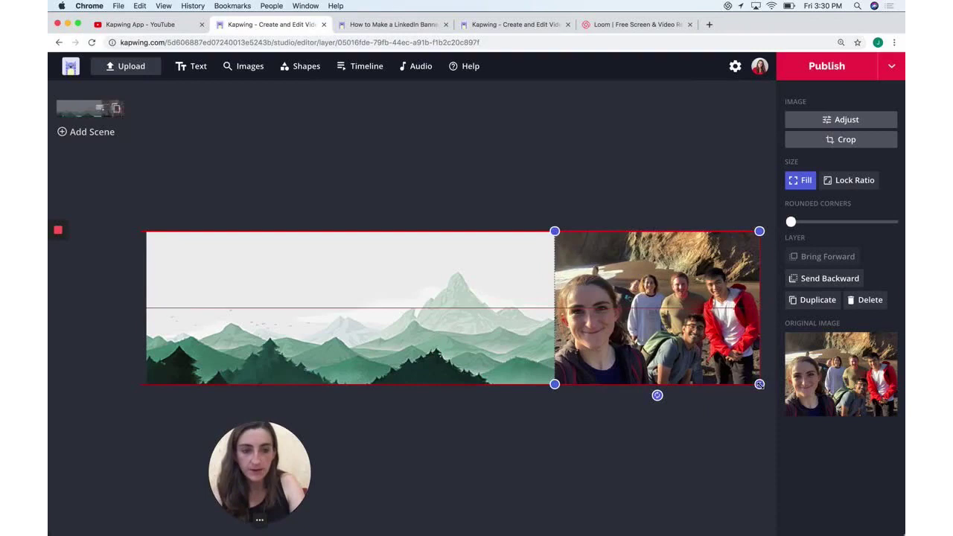
- Shrink the group photo, round its corners, and add a new text layer
drag(760, 385, 726, 363)
drag(701, 315, 726, 327)
drag(793, 225, 817, 226)
click(678, 206)
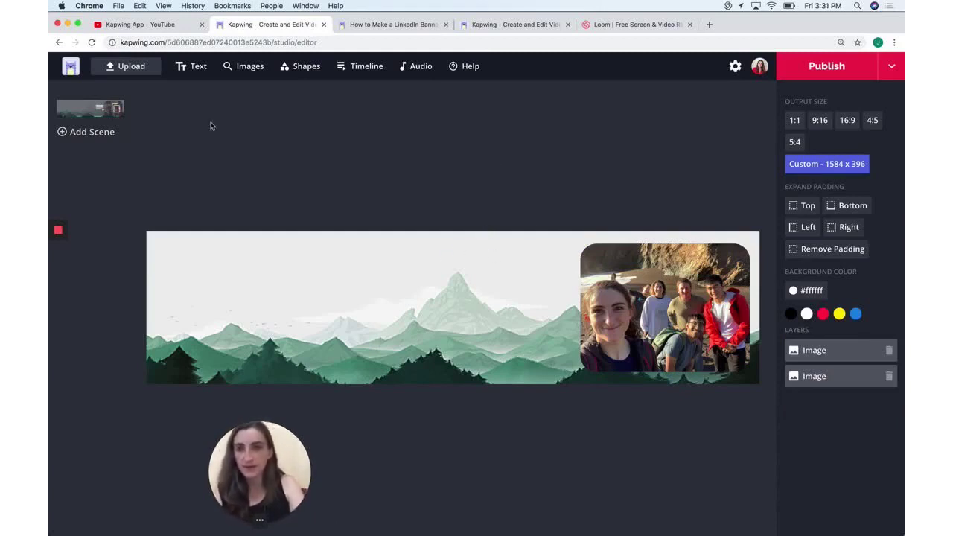
click(196, 68)
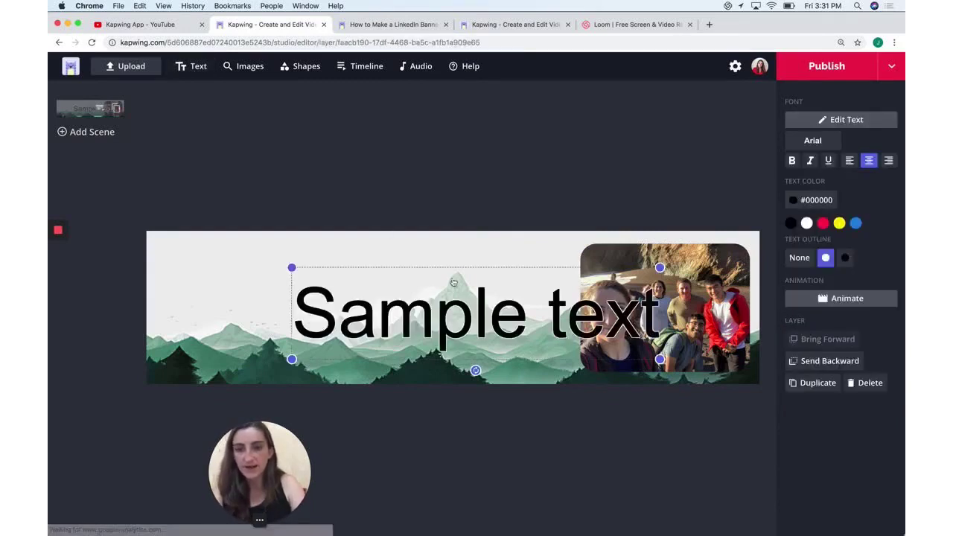
- Move the Sample text left and change it to "Done is better than perfect"
drag(453, 282, 357, 273)
double_click(505, 288)
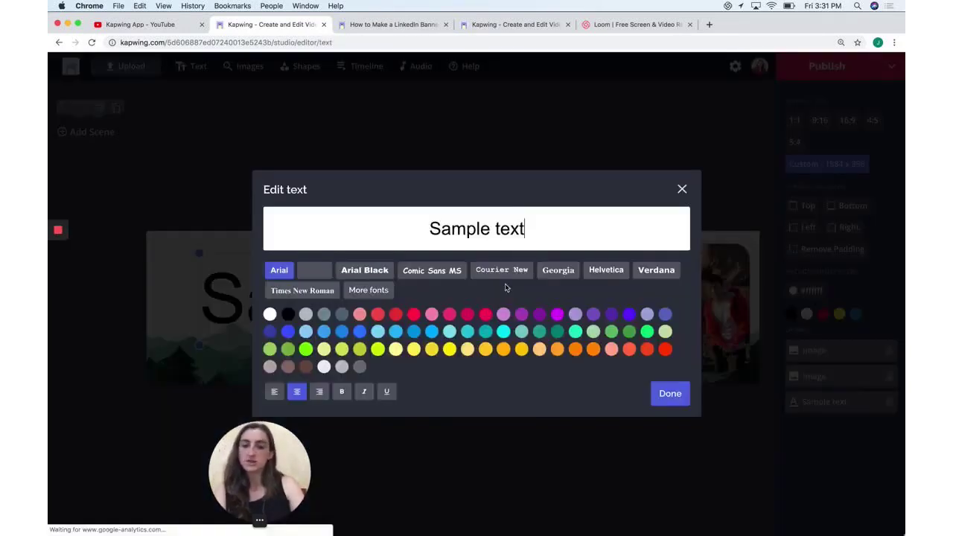
drag(410, 230, 544, 230)
key(BackSpace)
text(")
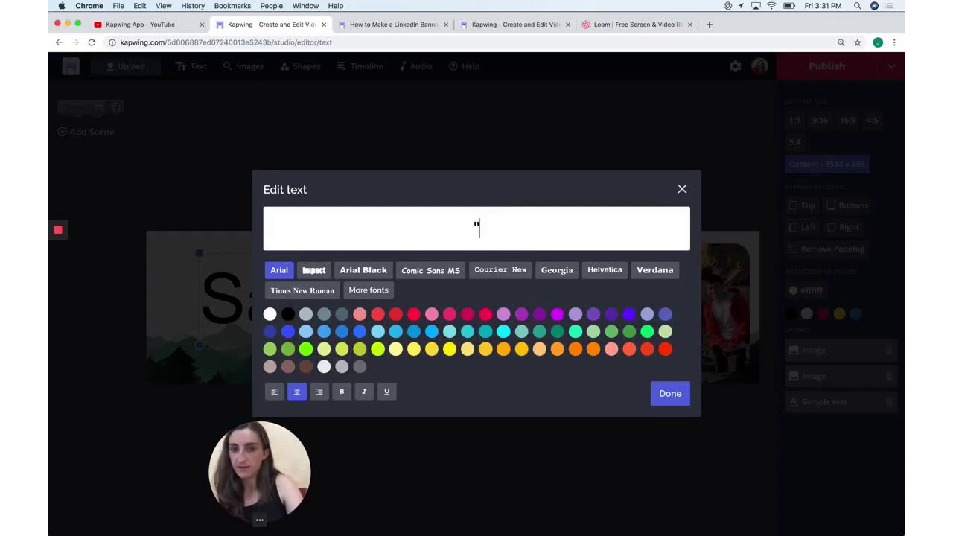
text(Done is better )
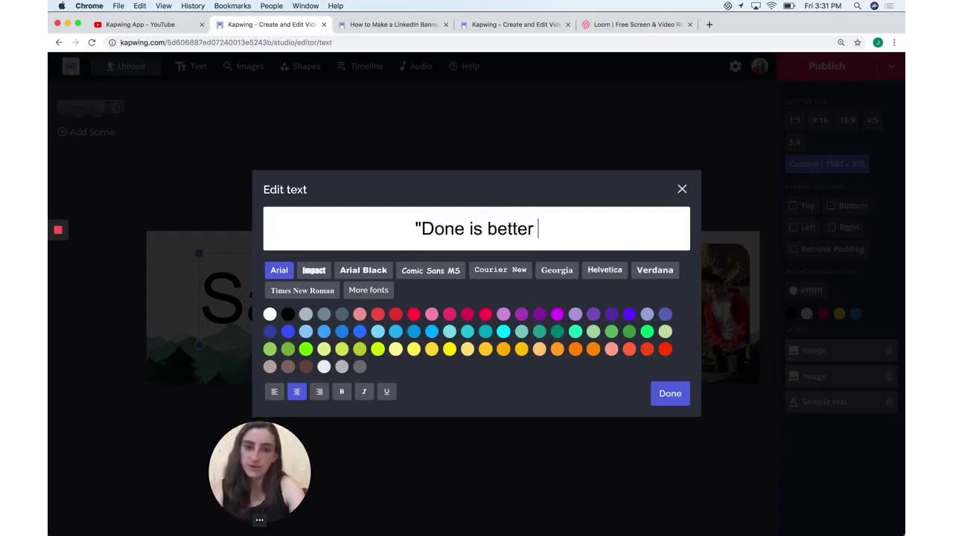
text(than perge)
key(BackSpace)
key(BackSpace)
text(fe)
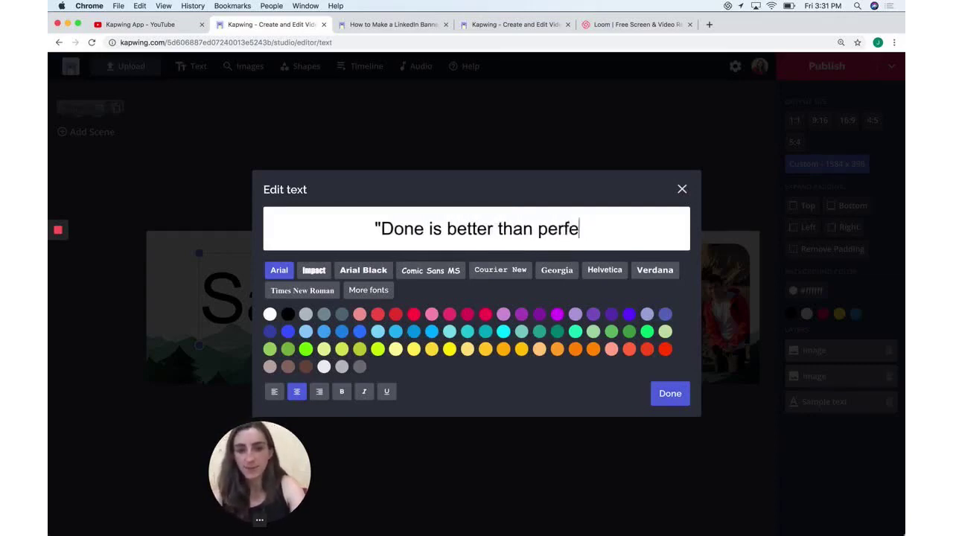
text(cts)
key(BackSpace)
text(")
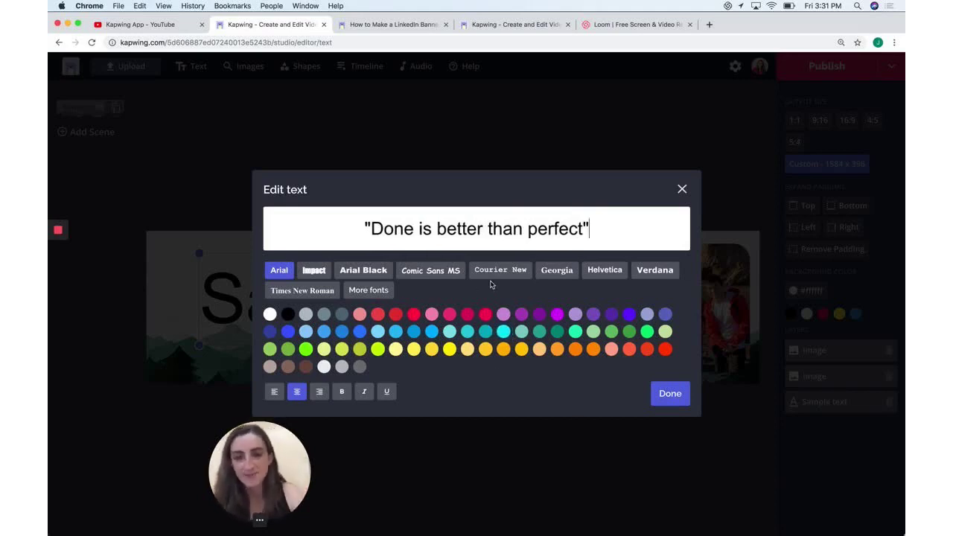
click(674, 394)
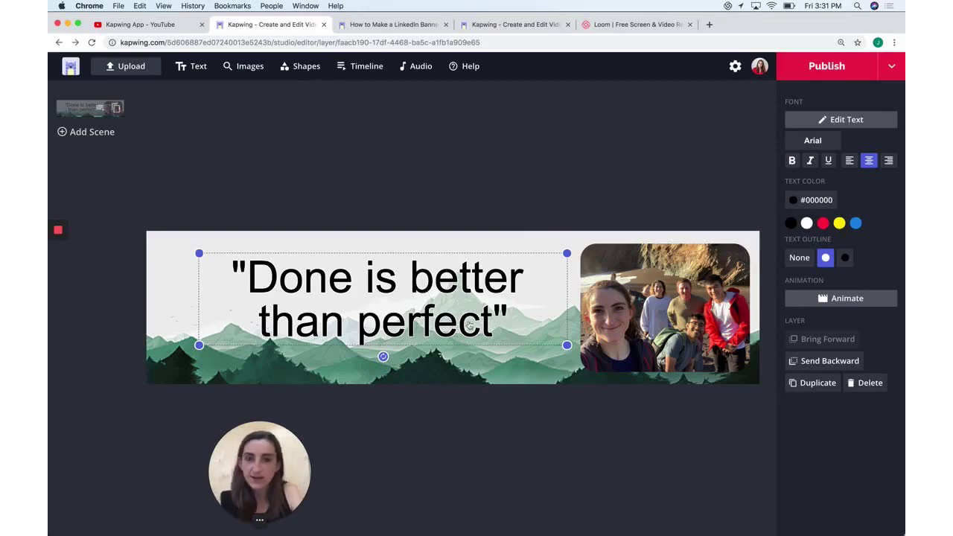
- Make the quote right-aligned, bold, and set in Raleway
click(889, 162)
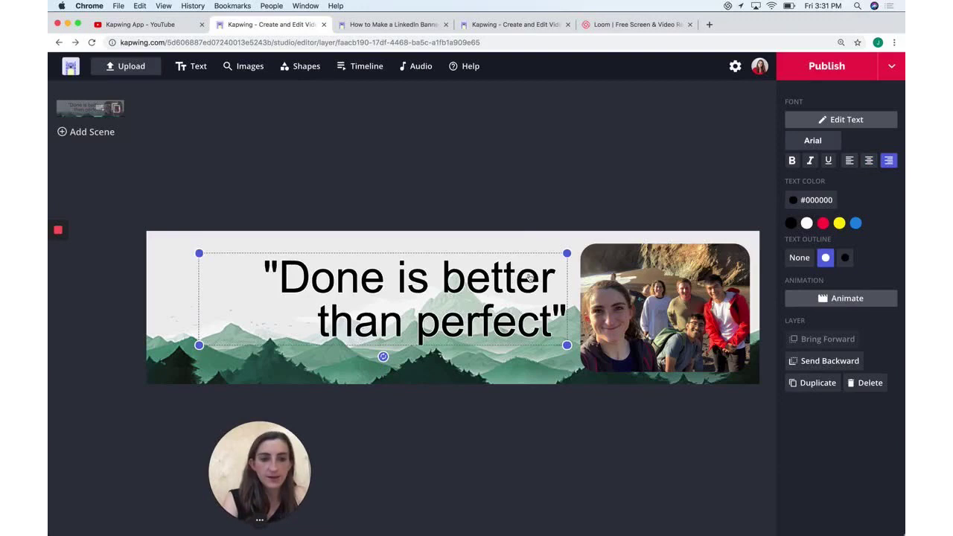
drag(474, 307, 473, 316)
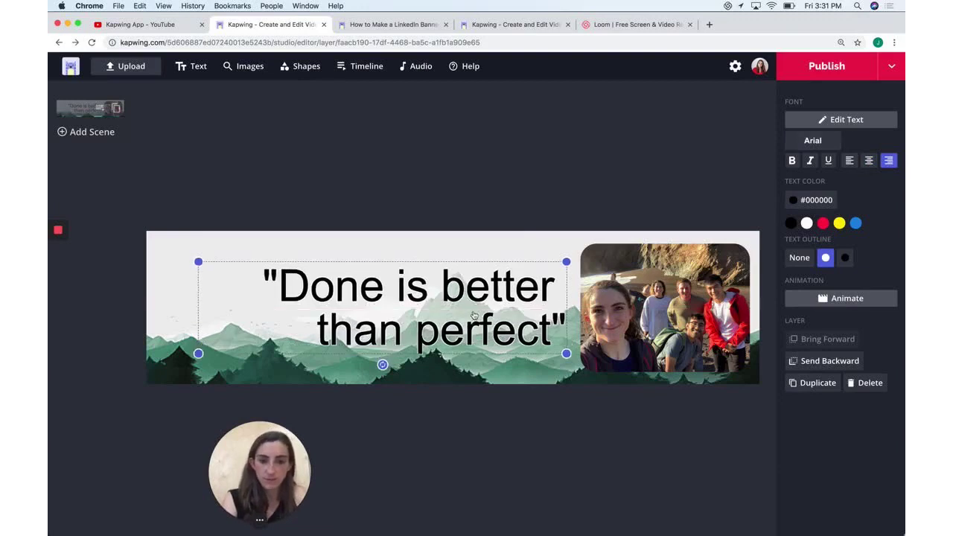
click(793, 162)
click(815, 140)
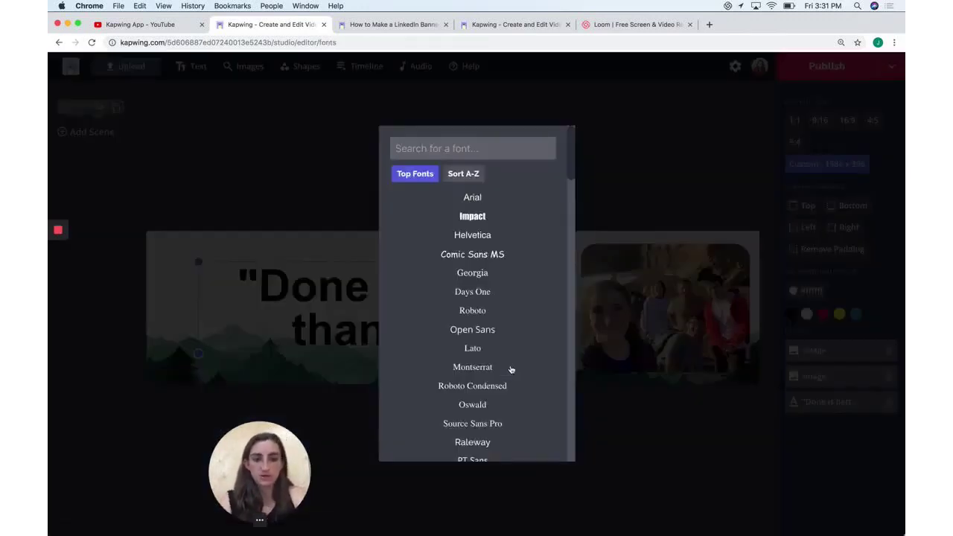
scroll(511, 370, down, 1)
click(491, 418)
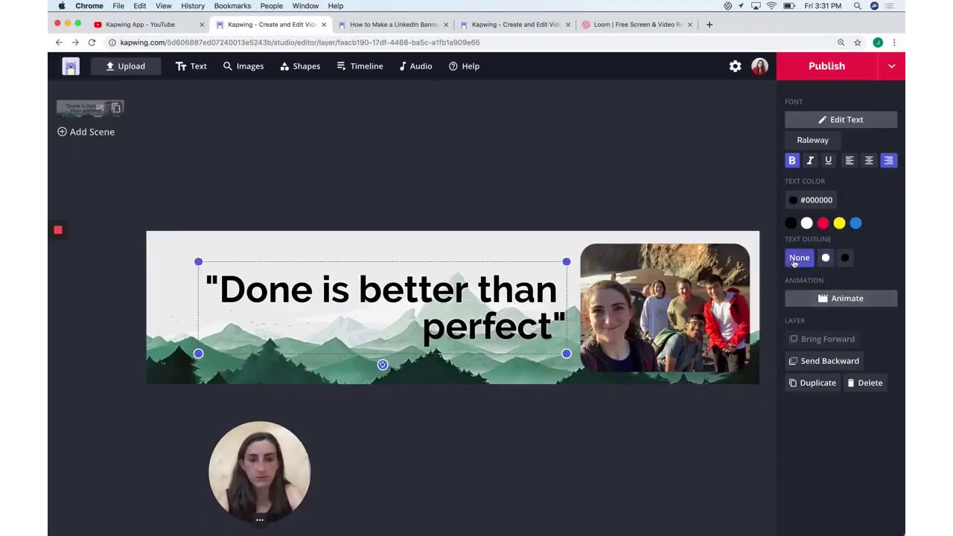
- Widen the quote box so it reflows into two lines beside the photo
drag(516, 328, 519, 328)
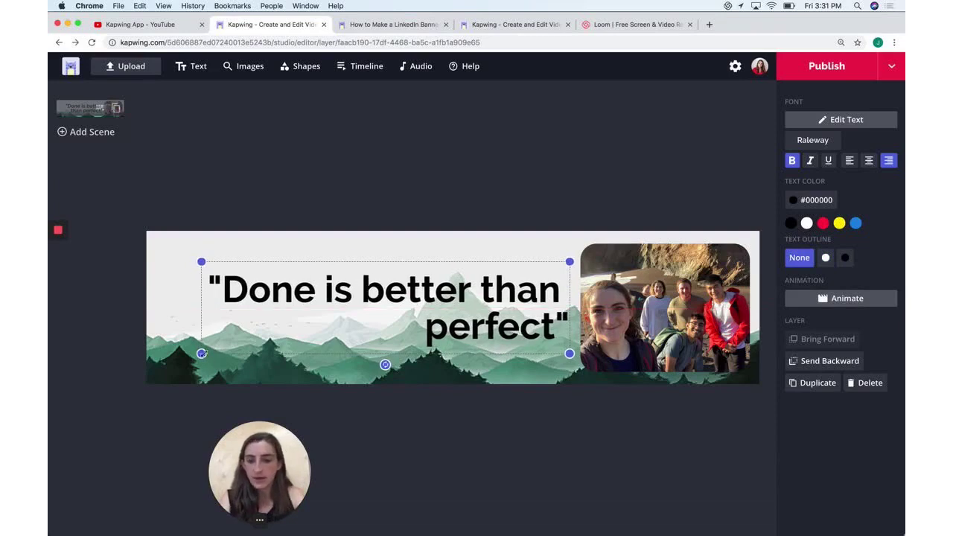
drag(201, 354, 171, 354)
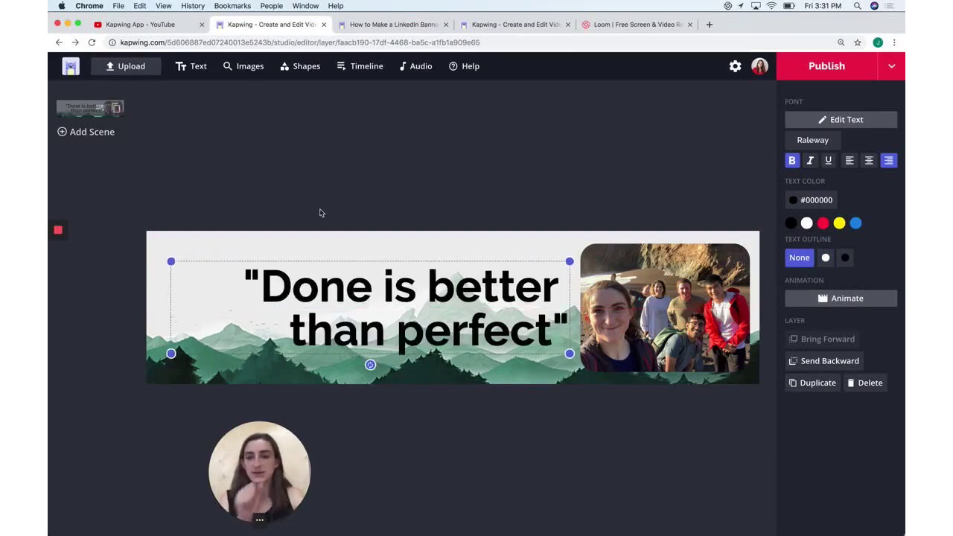
click(321, 208)
click(362, 323)
click(435, 184)
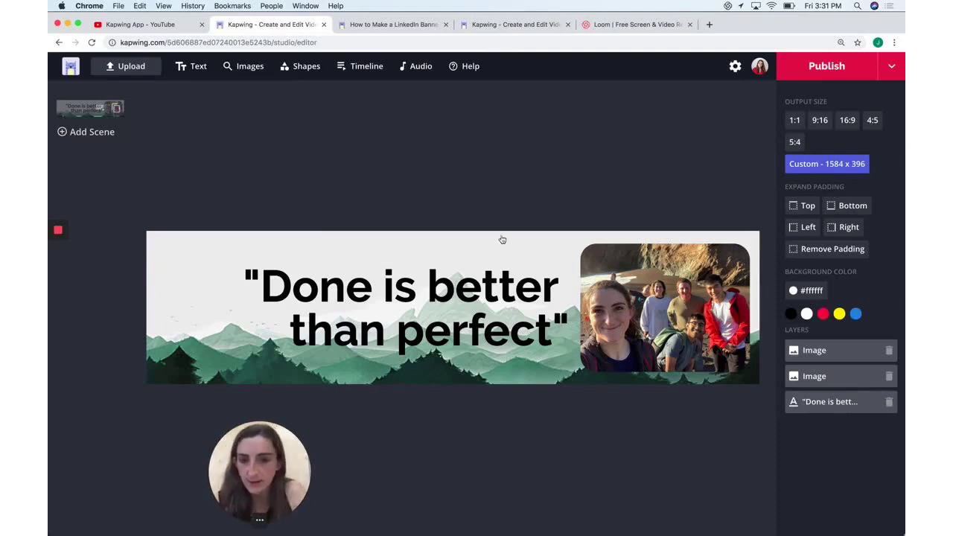
- Add a rocket shape, shrink it, and place it left of the quote
click(302, 67)
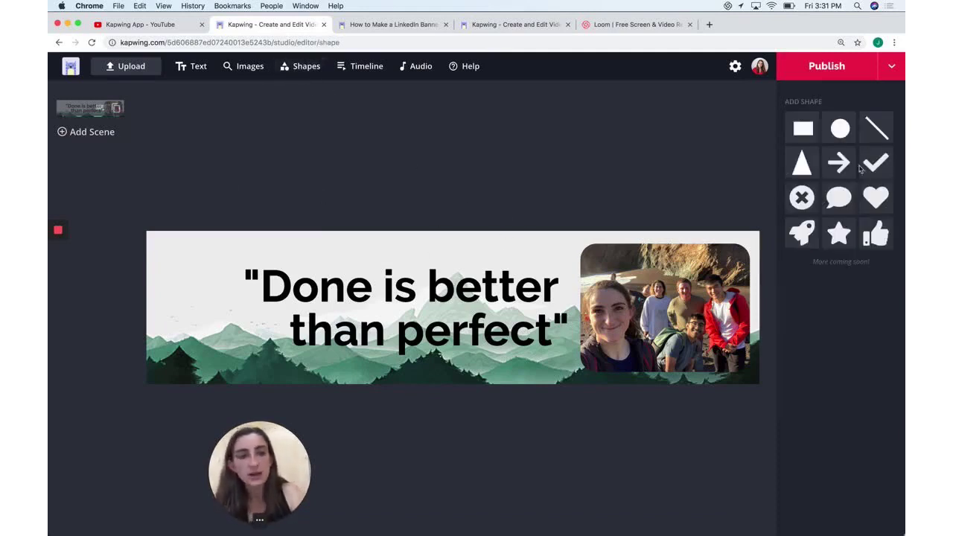
click(803, 233)
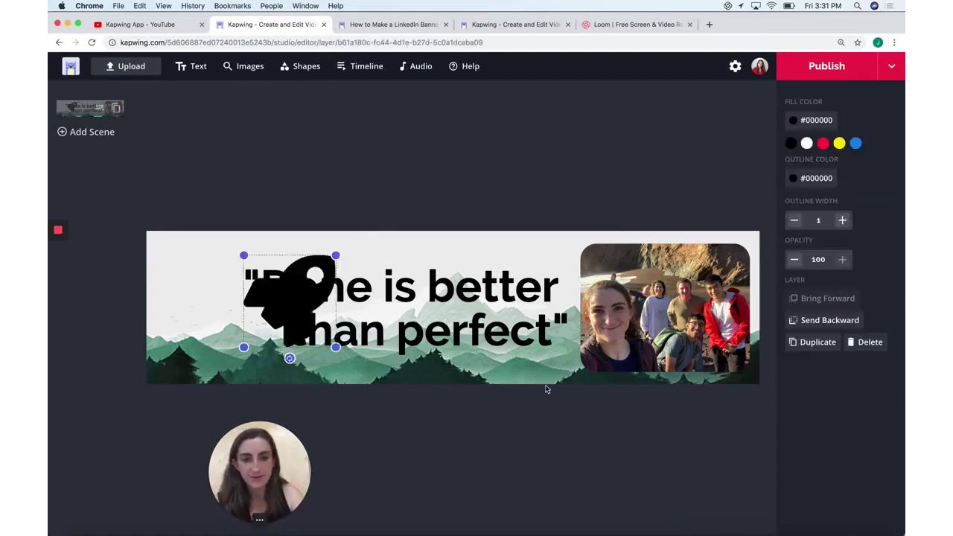
drag(336, 255, 205, 295)
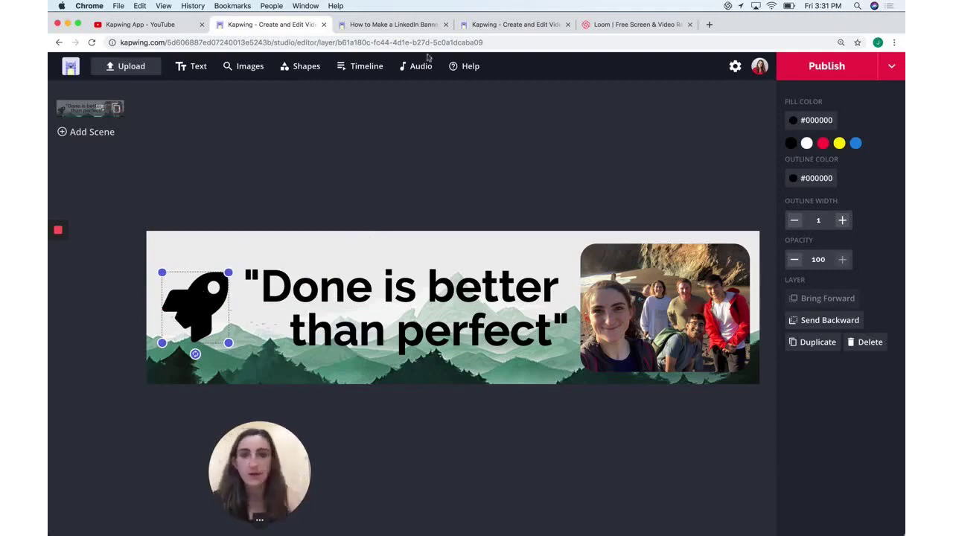
click(341, 136)
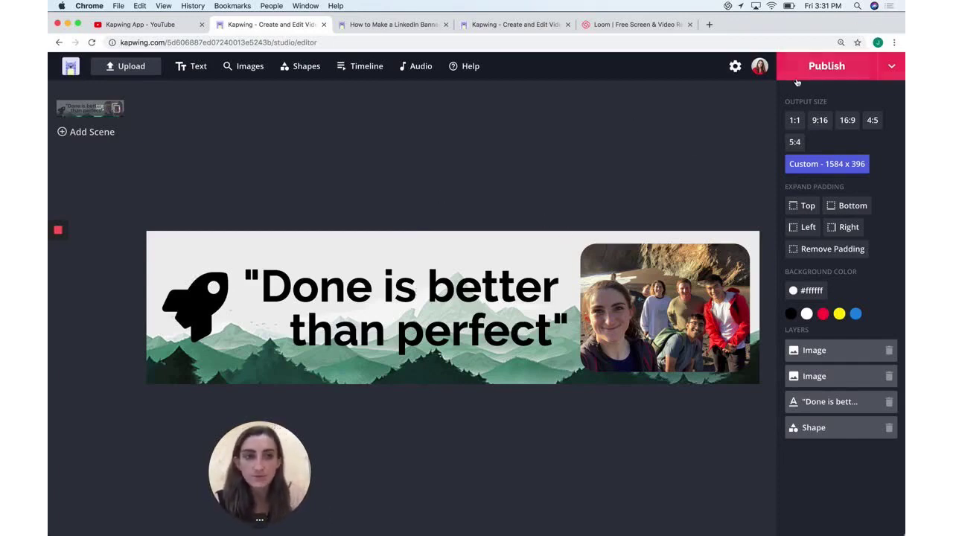
- Publish the banner and download the rendered JPG
click(823, 70)
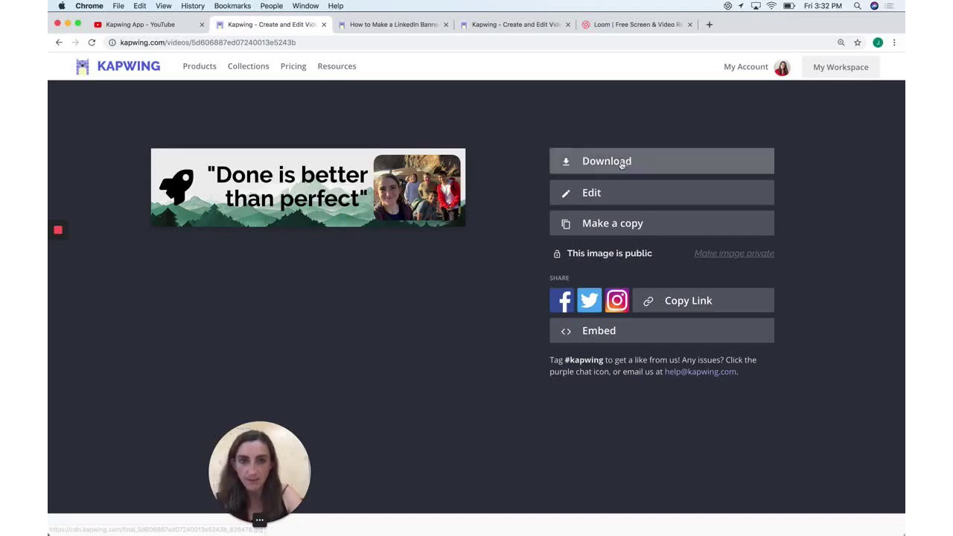
click(574, 162)
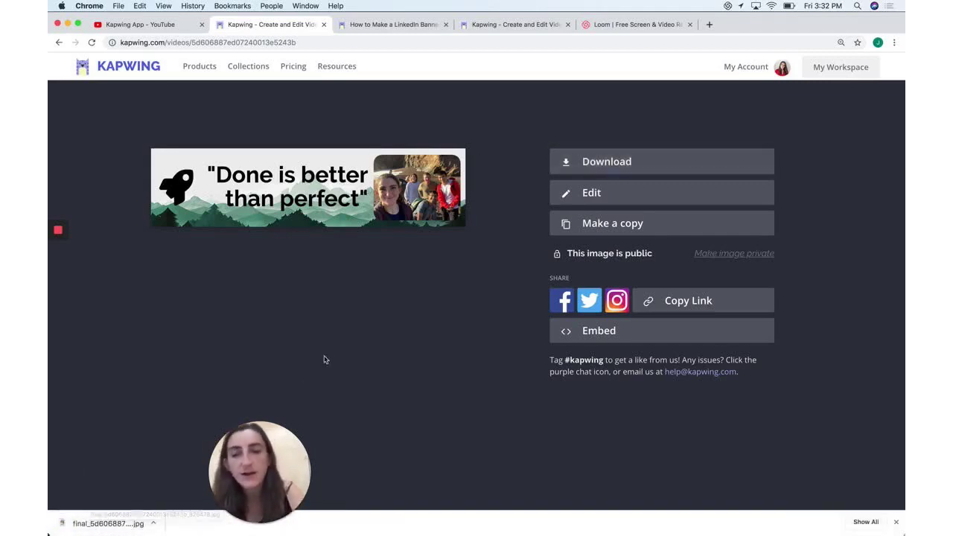
- Go to linkedin.com in a new tab, open the profile and view its background photo
click(709, 25)
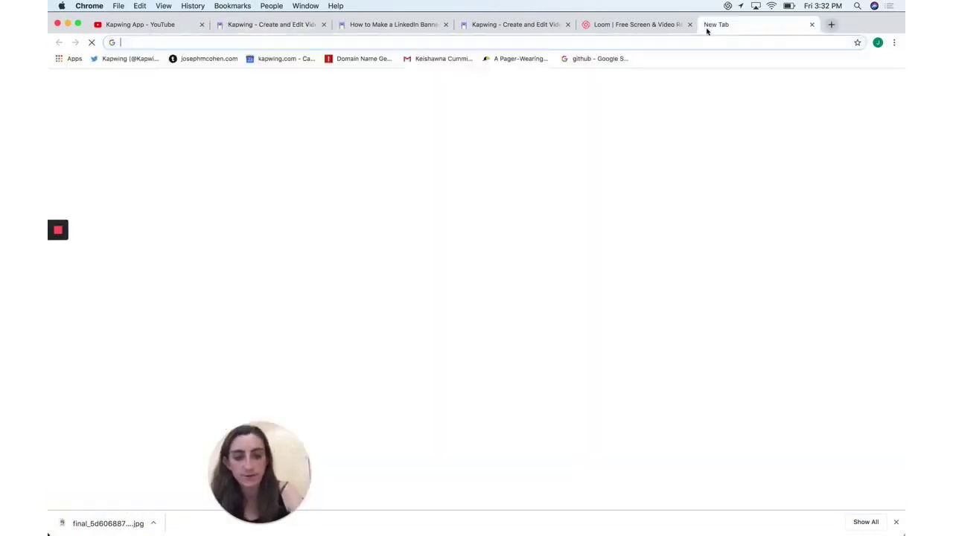
text(linkedin.com/feed/)
key(Return)
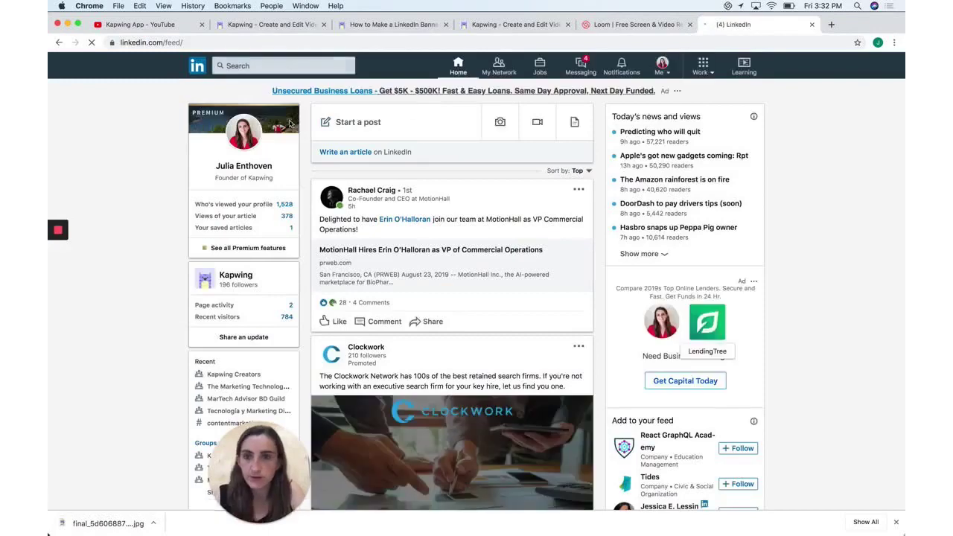
click(243, 166)
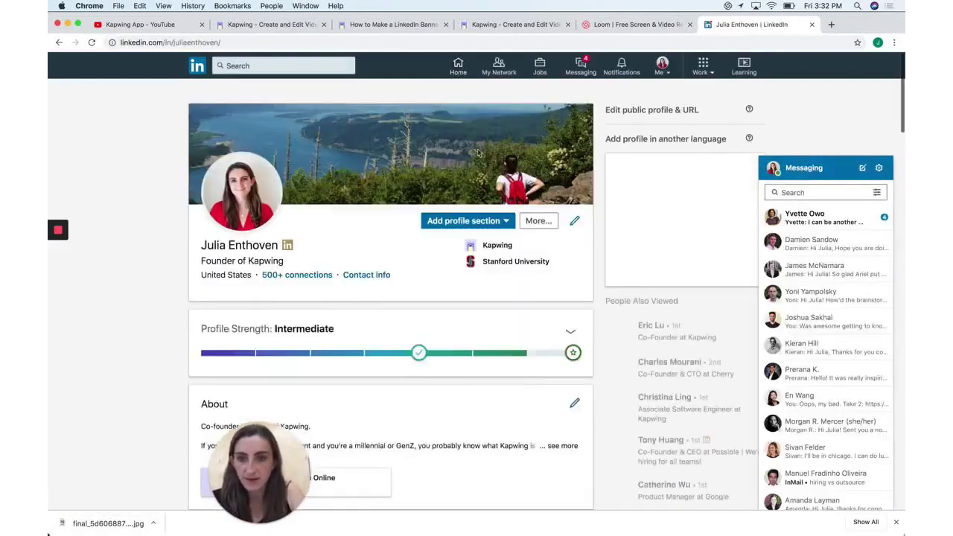
click(545, 150)
click(553, 168)
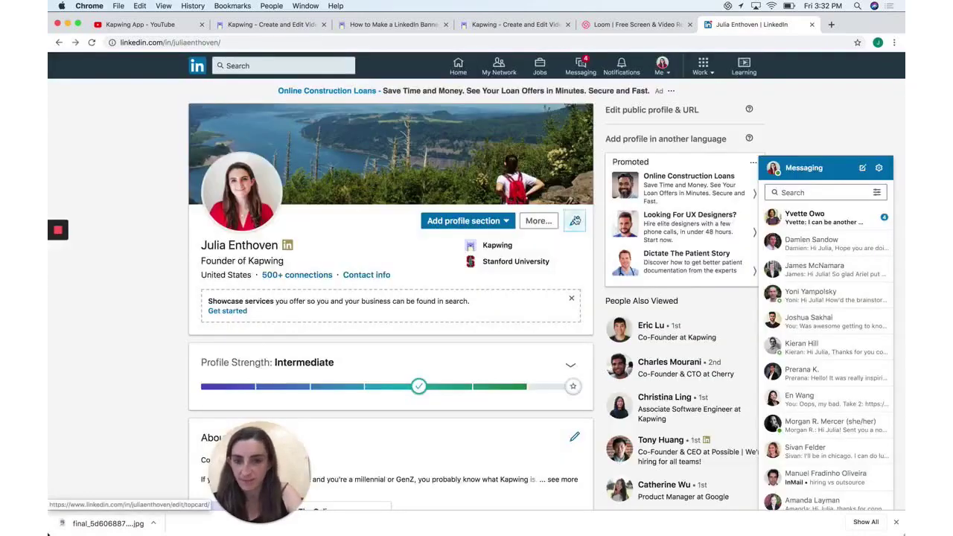
- Open the profile's Edit intro dialog showing the 1,584 x 396px background recommendation
click(576, 221)
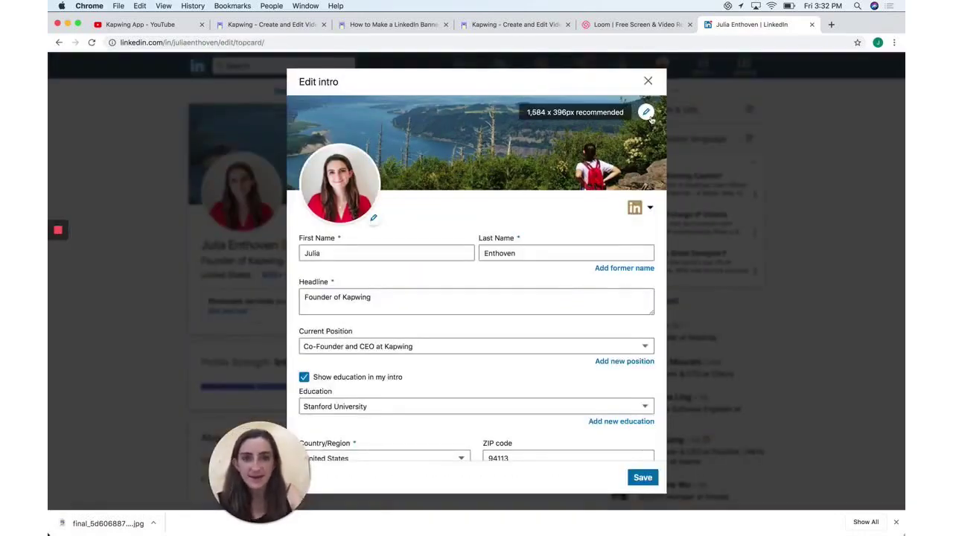
click(648, 80)
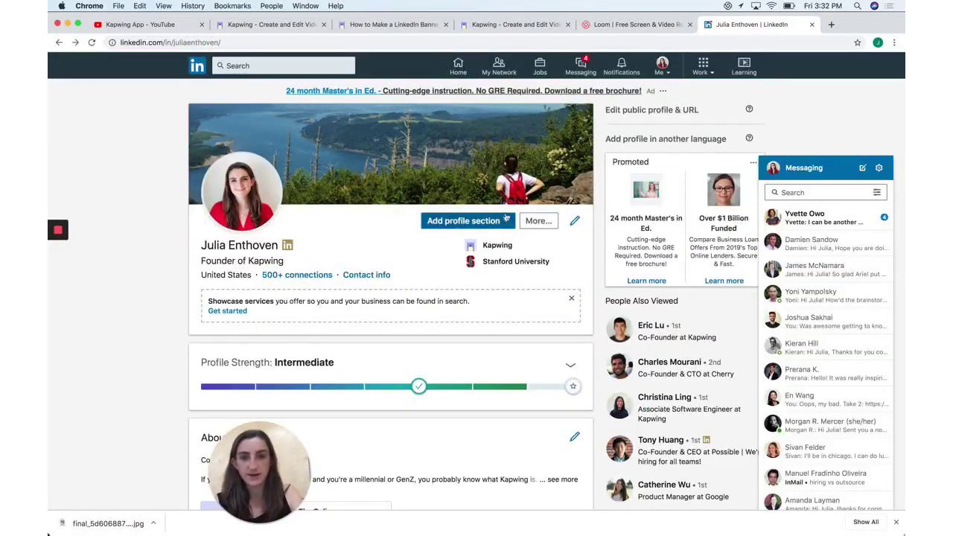
click(575, 220)
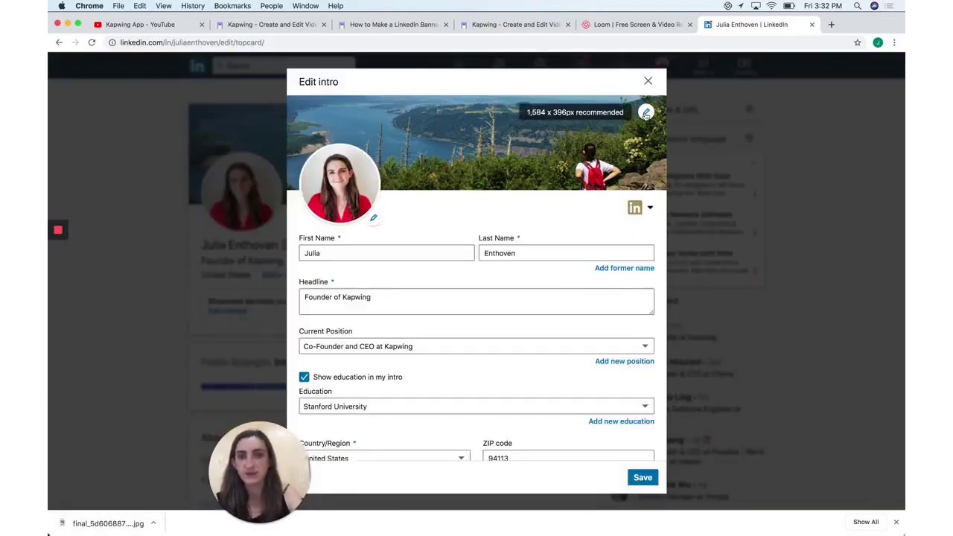
- Replace the LinkedIn background photo with the downloaded quote banner JPG from Downloads
click(646, 113)
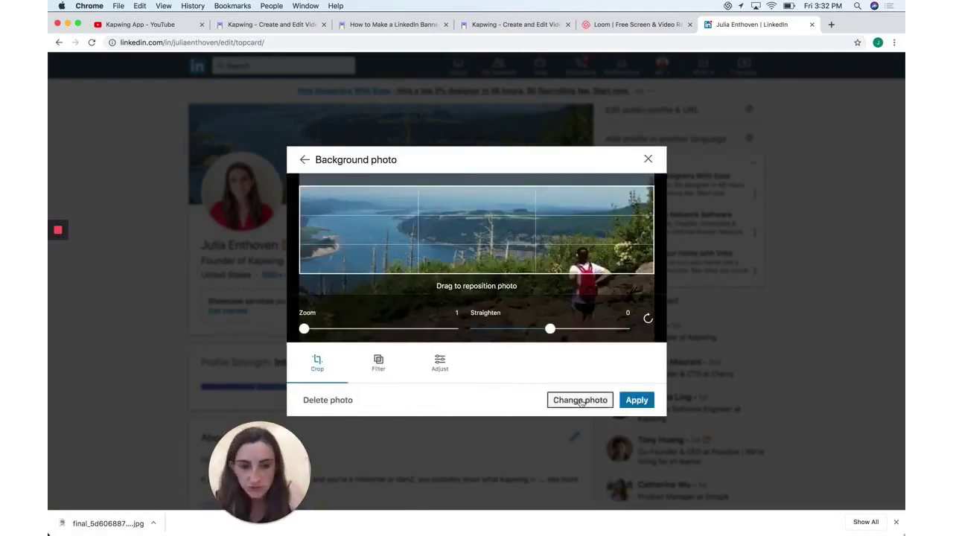
click(589, 405)
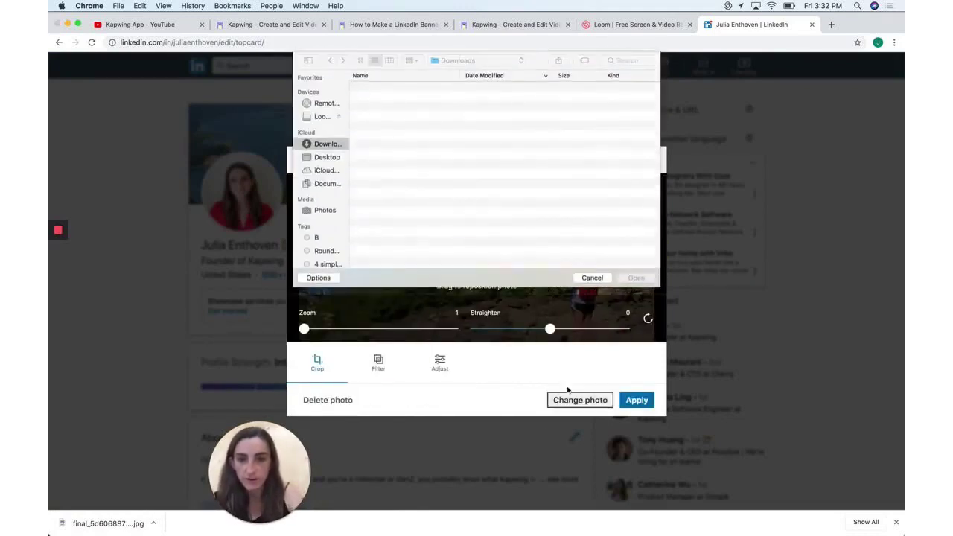
click(406, 87)
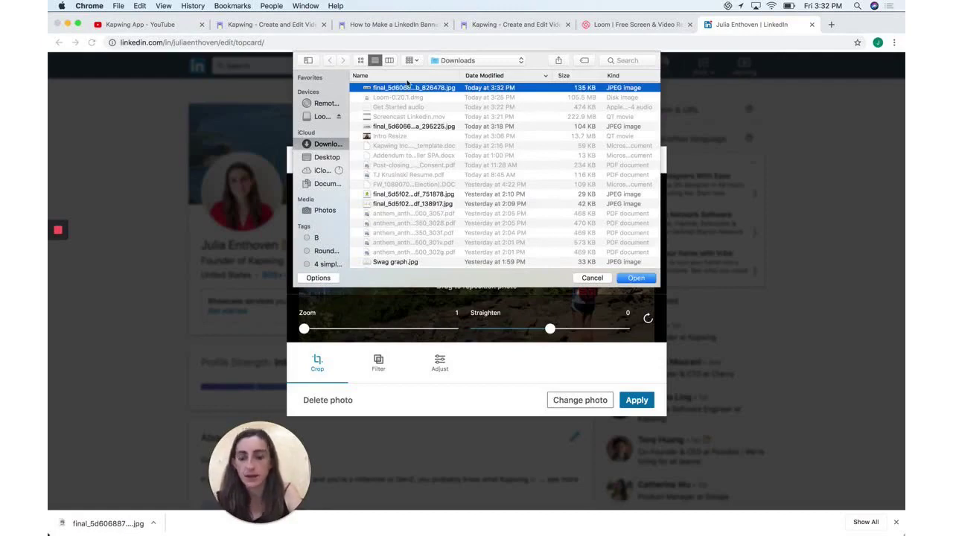
double_click(402, 88)
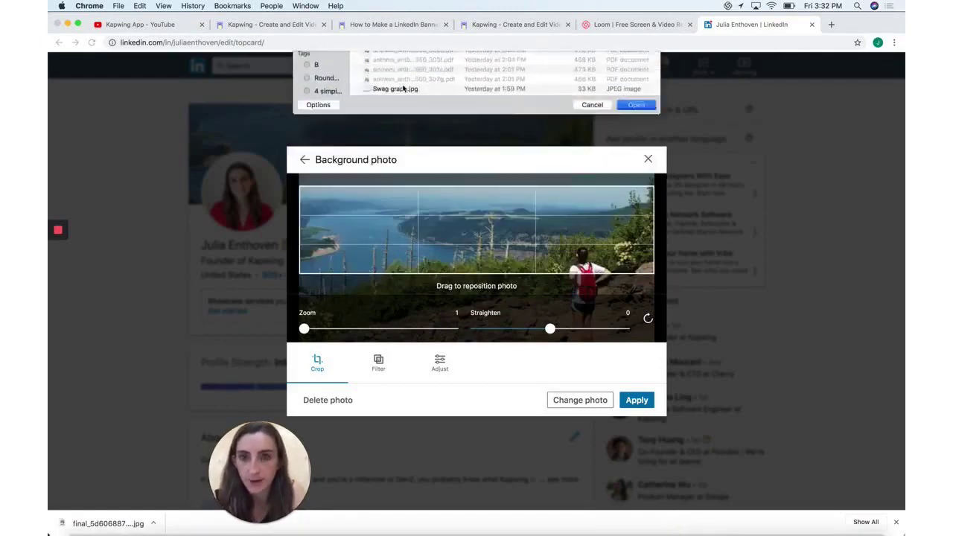